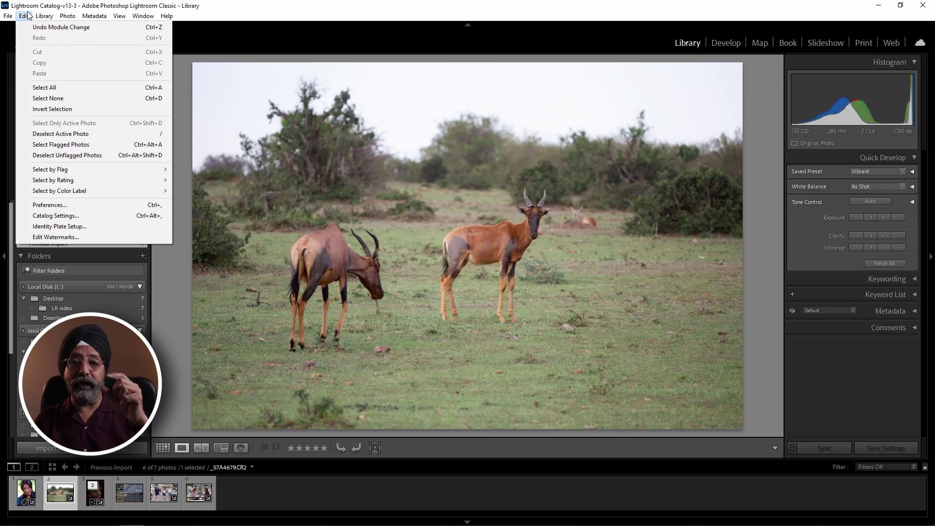
# Step: Open Performance preferences and, after trying Custom, leave Use Graphics Processor on Auto
pyautogui.click(46, 203)
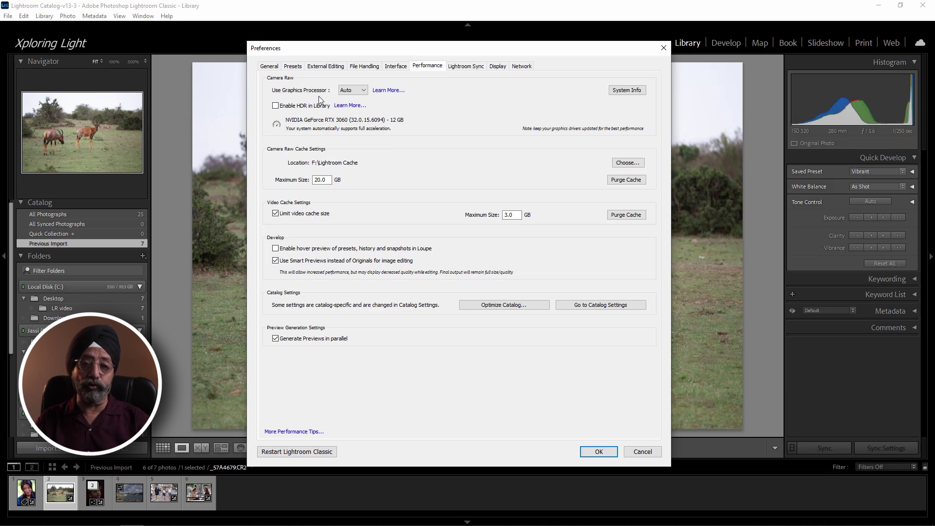
pyautogui.click(352, 91)
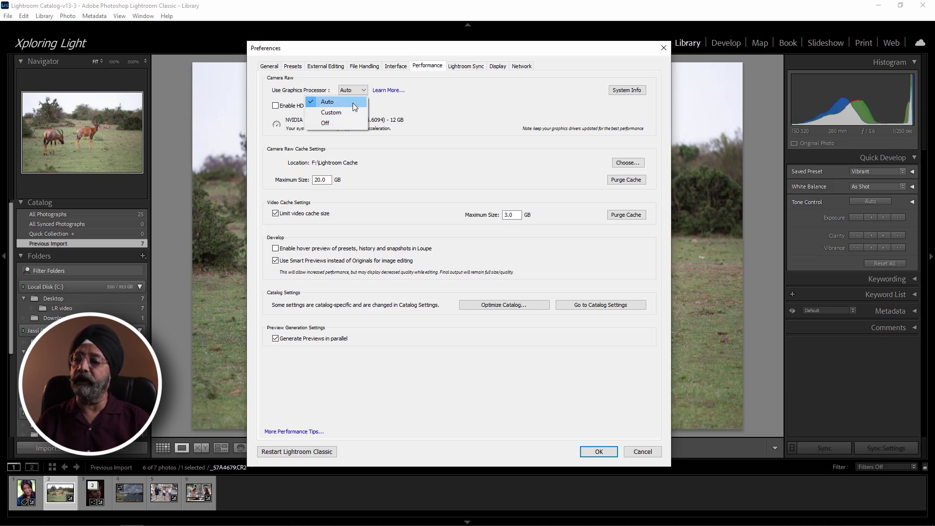
pyautogui.click(353, 102)
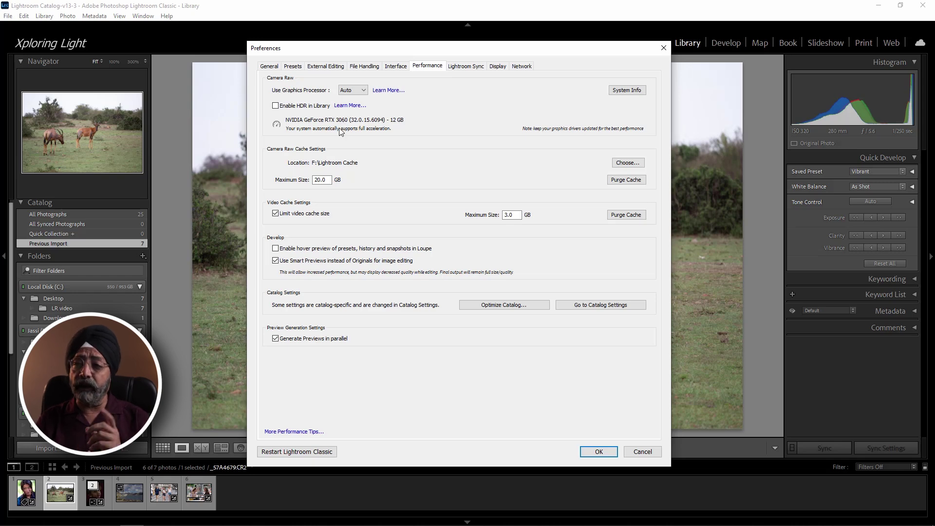
pyautogui.click(347, 90)
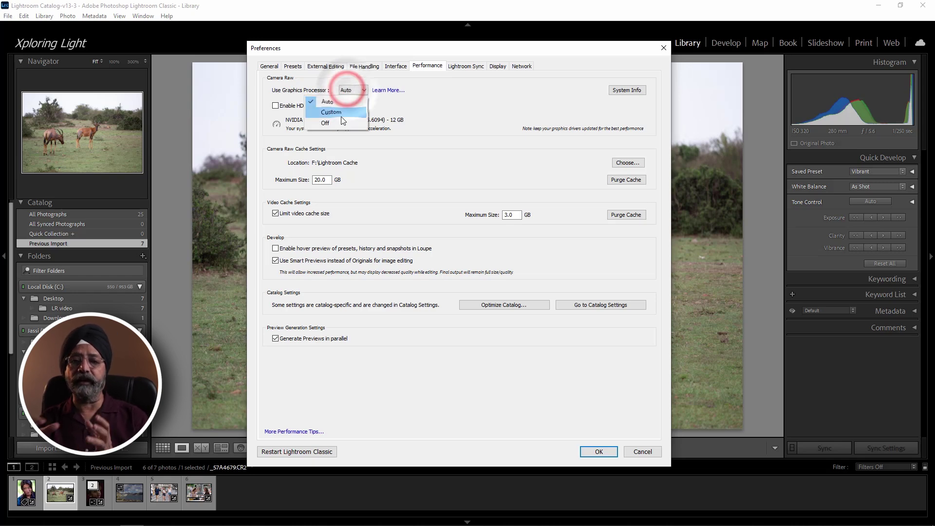
pyautogui.click(341, 116)
pyautogui.click(347, 90)
pyautogui.click(336, 104)
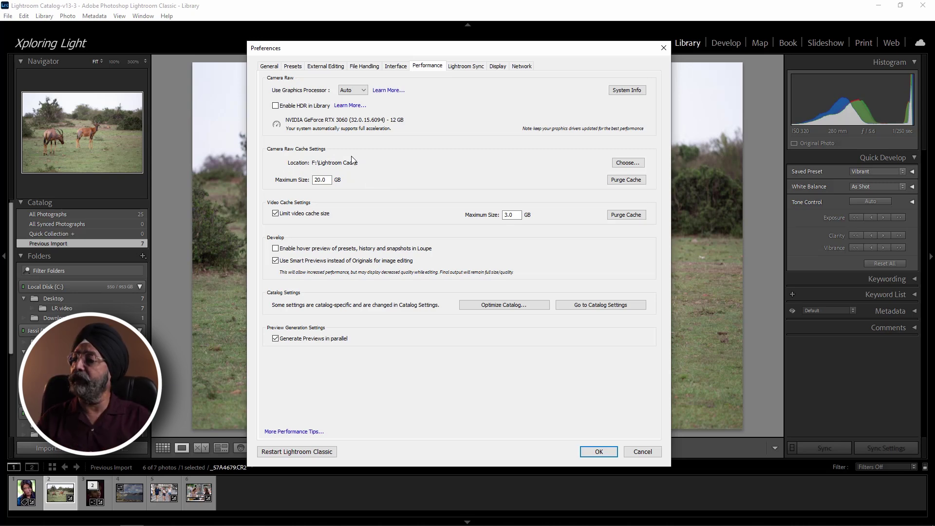
# Step: Set the Camera Raw cache location to the F:\Lightroom Cache folder
pyautogui.click(634, 162)
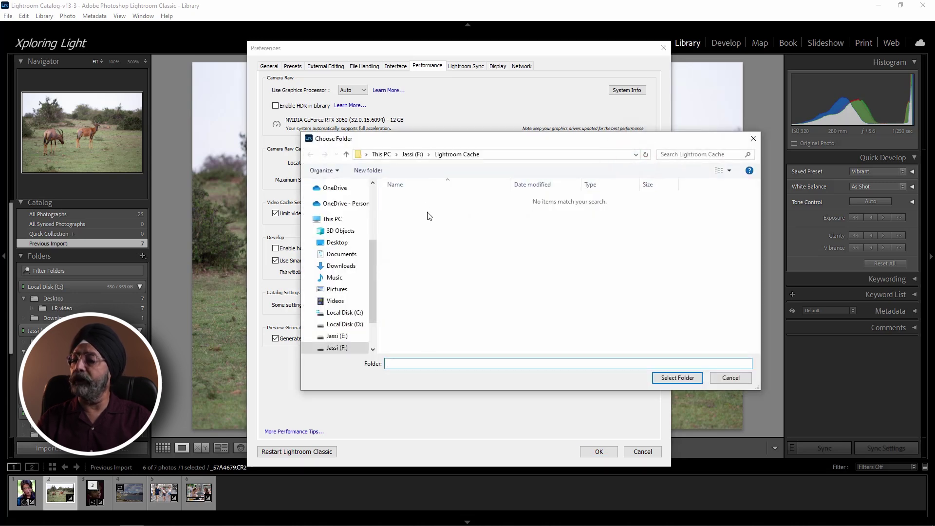
pyautogui.click(349, 348)
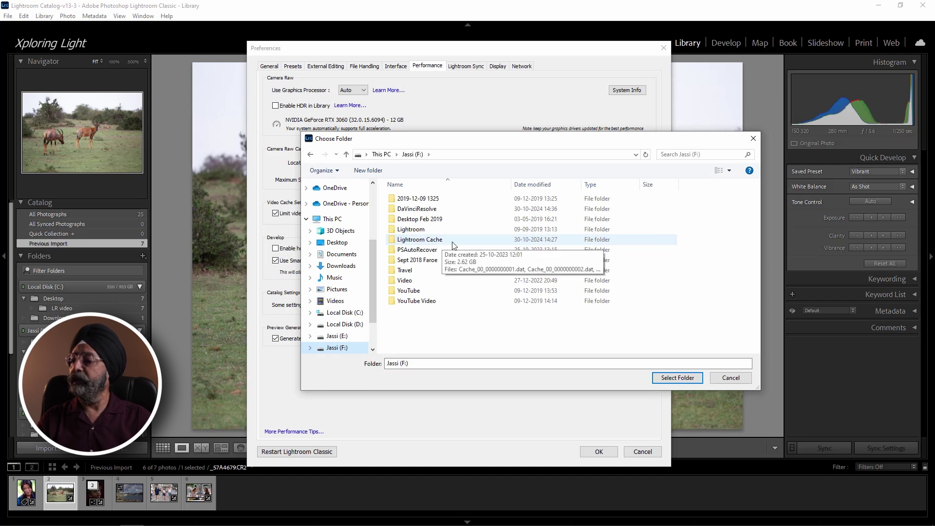
pyautogui.click(506, 238)
pyautogui.click(661, 378)
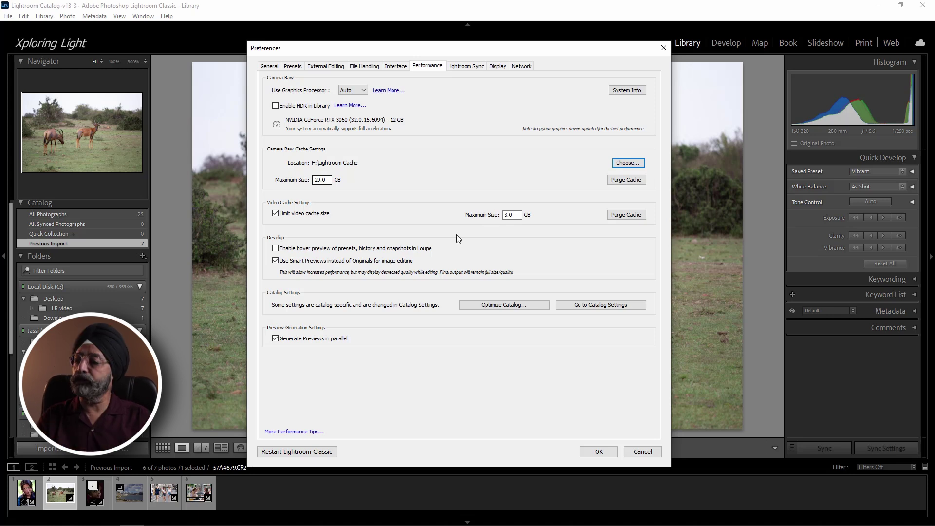
# Step: Enable hover preview of presets, history and snapshots in Loupe, then reopen Preferences over Develop
pyautogui.click(276, 249)
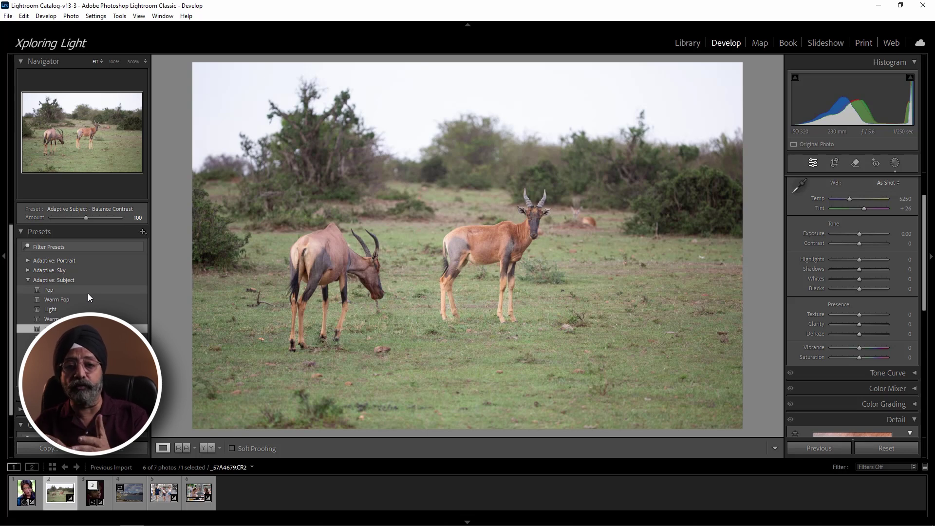
pyautogui.click(25, 16)
pyautogui.click(93, 170)
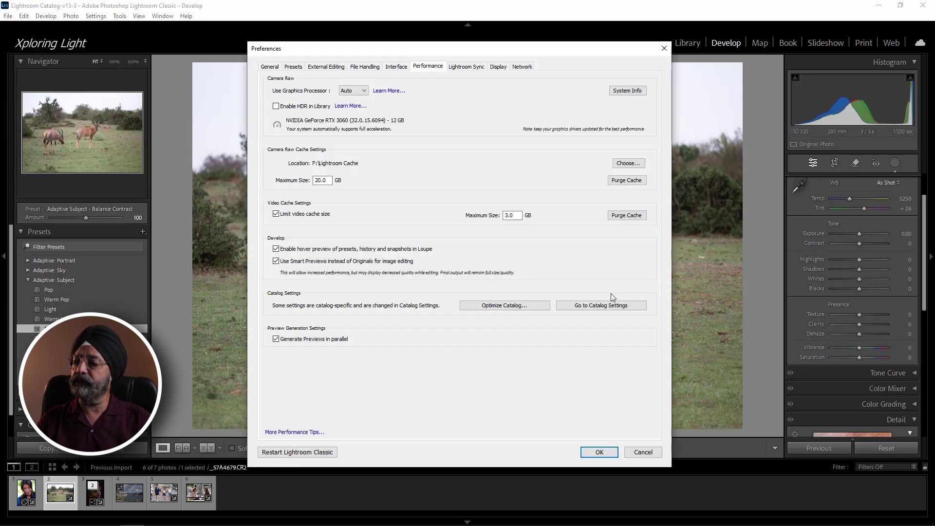
# Step: Turn Loupe hover preview back off and optimize the catalog, acknowledging the completion message
pyautogui.click(277, 250)
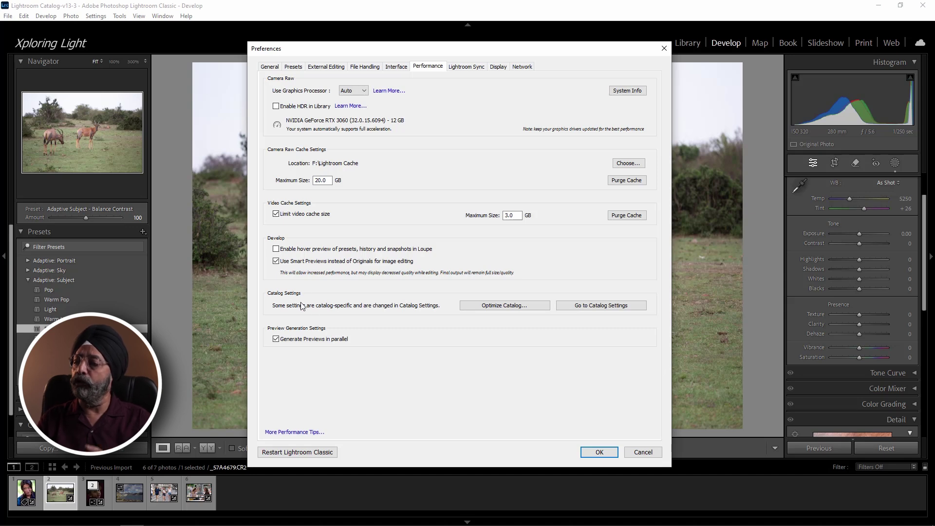
pyautogui.click(504, 308)
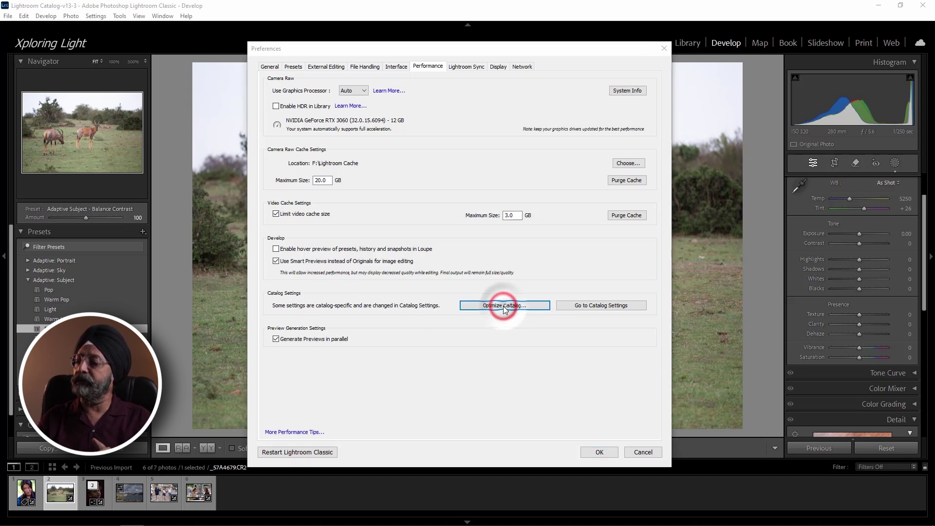
pyautogui.click(470, 301)
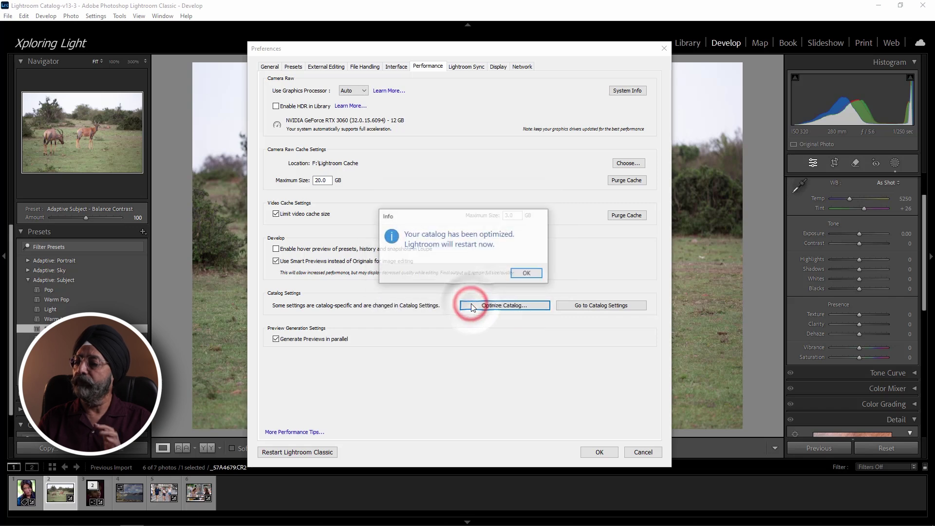
pyautogui.click(26, 16)
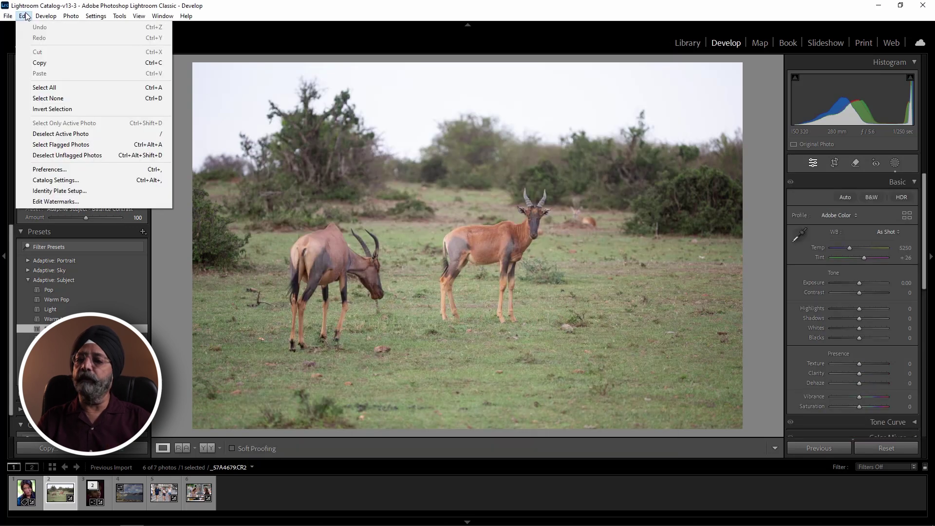
# Step: In Catalog Settings Previews, keep Standard Preview Size at Auto (1920px) and quality at Medium
pyautogui.click(74, 181)
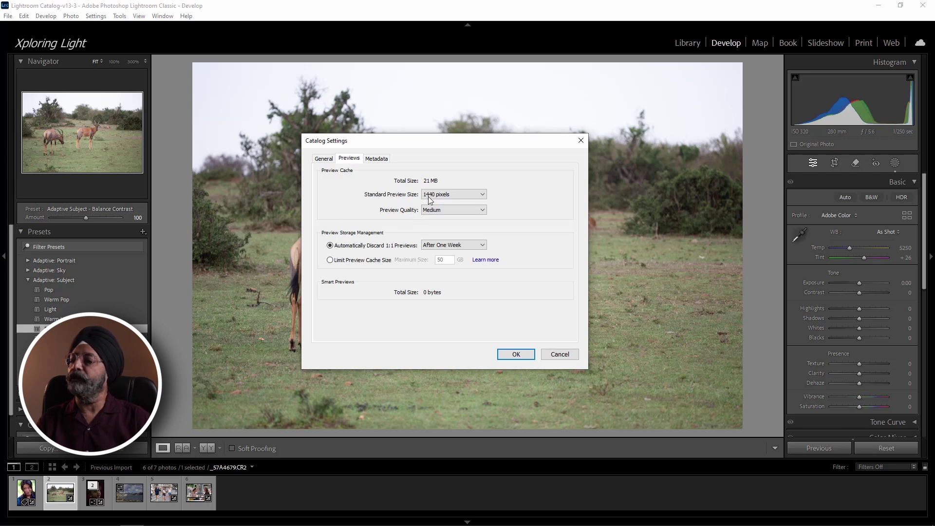
pyautogui.click(452, 194)
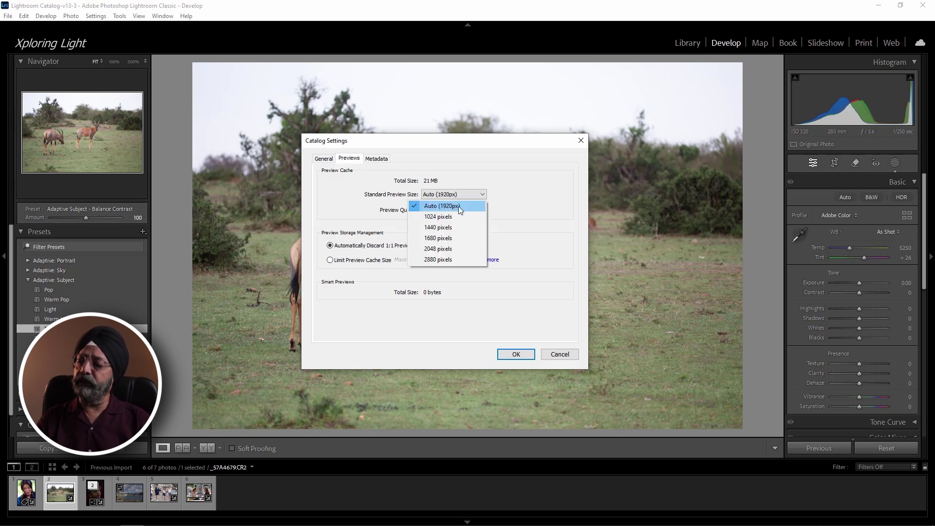
pyautogui.click(464, 204)
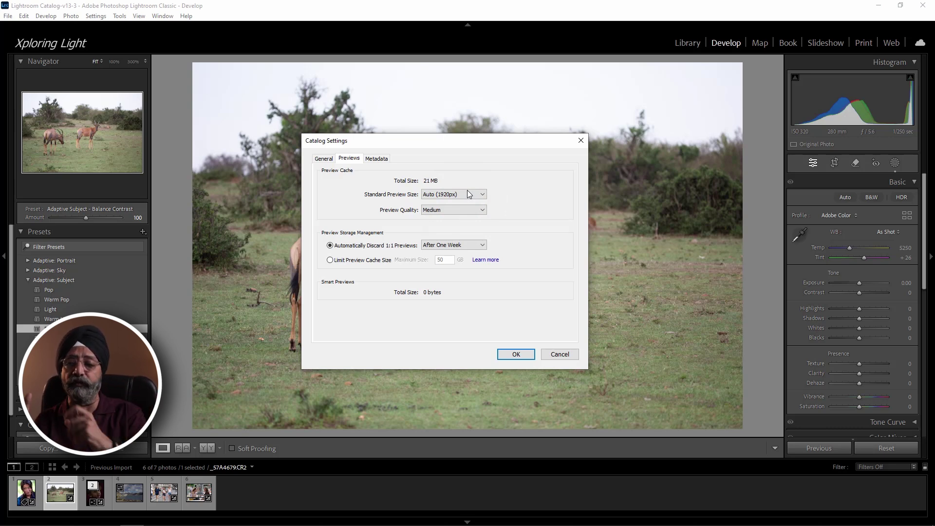
pyautogui.click(447, 210)
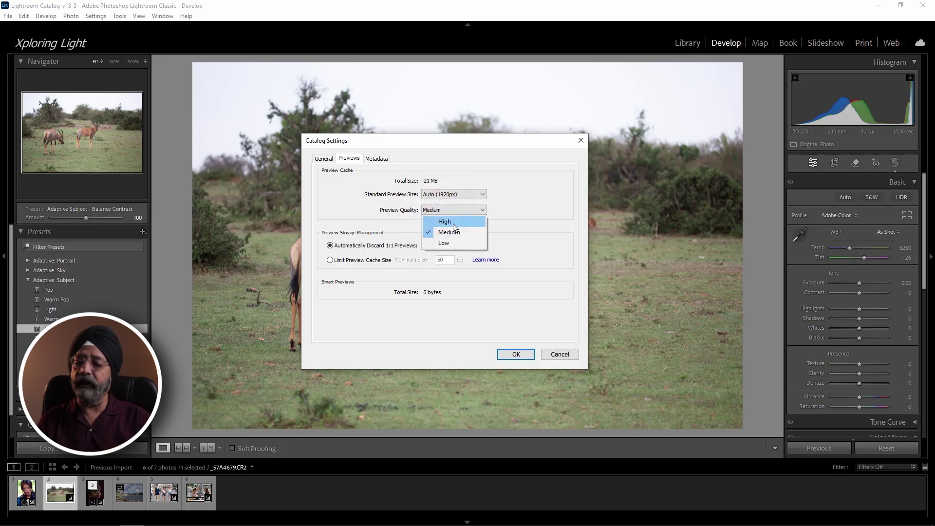
pyautogui.click(457, 231)
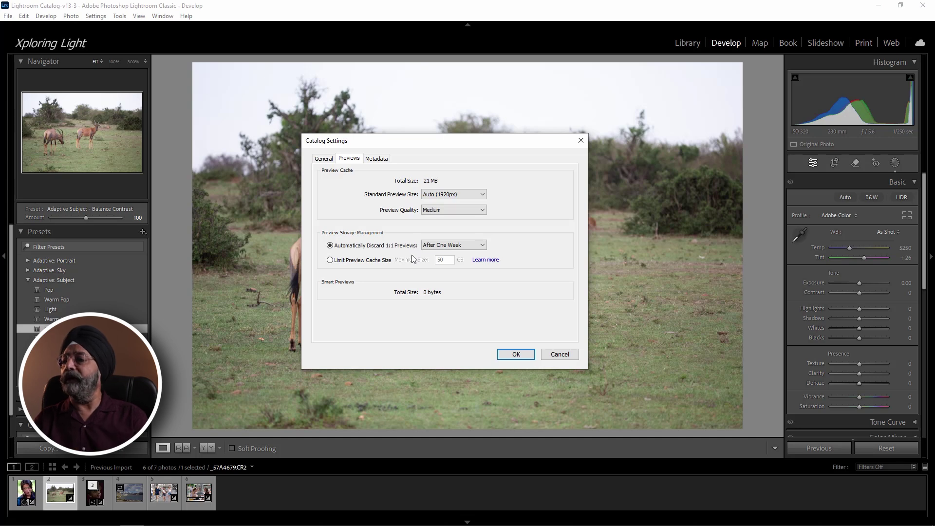
# Step: Keep 1:1 previews discarded after one week, limit the preview cache to 50 GB, and view Metadata
pyautogui.click(436, 245)
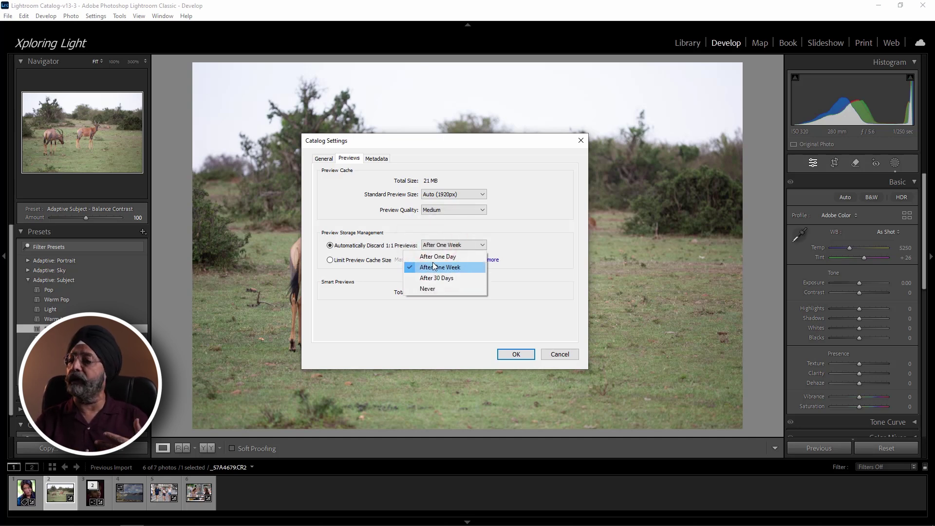
pyautogui.click(438, 267)
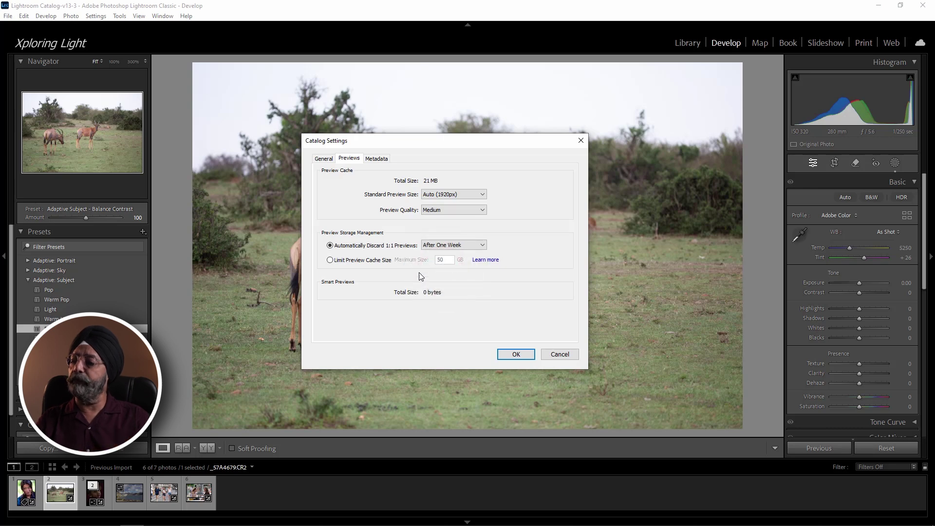
pyautogui.click(330, 261)
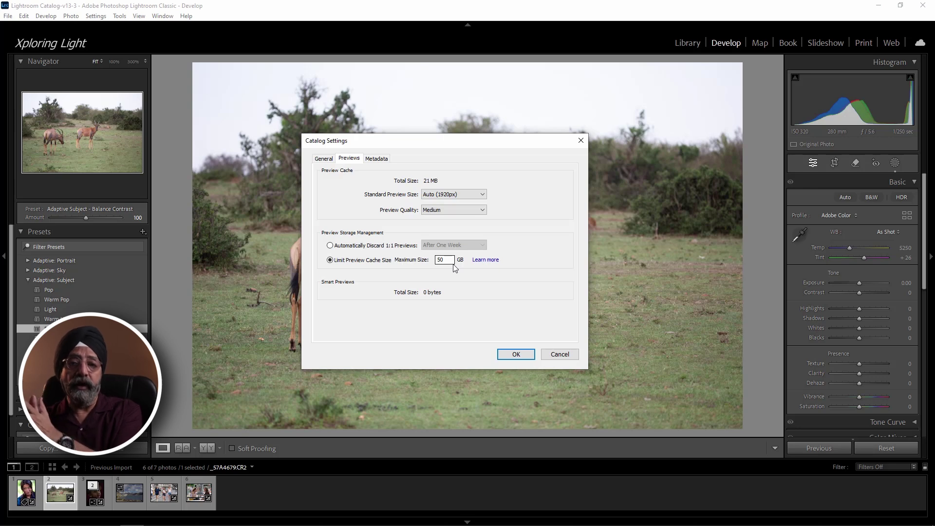
pyautogui.hotkey('ctrl', 'Tab')
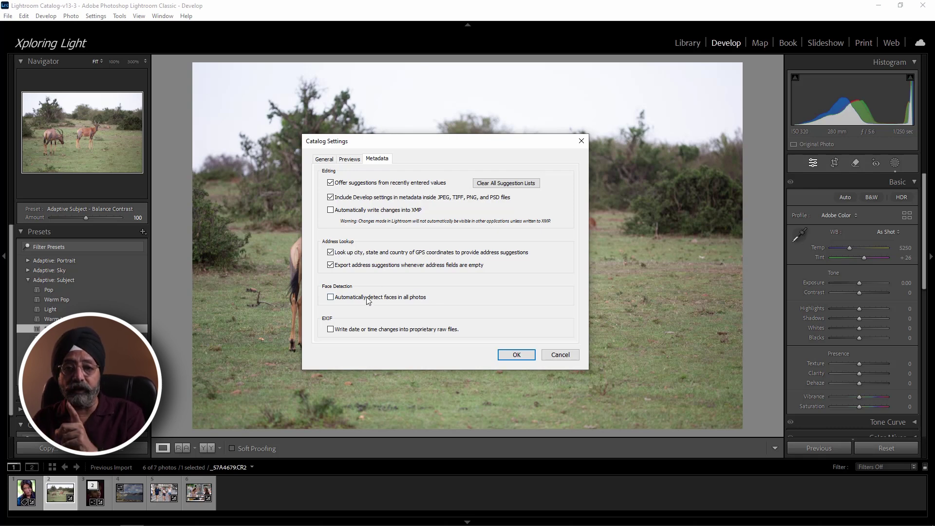
# Step: Close the Catalog Settings dialog to return to the antelope photo in Develop
pyautogui.press('Return')
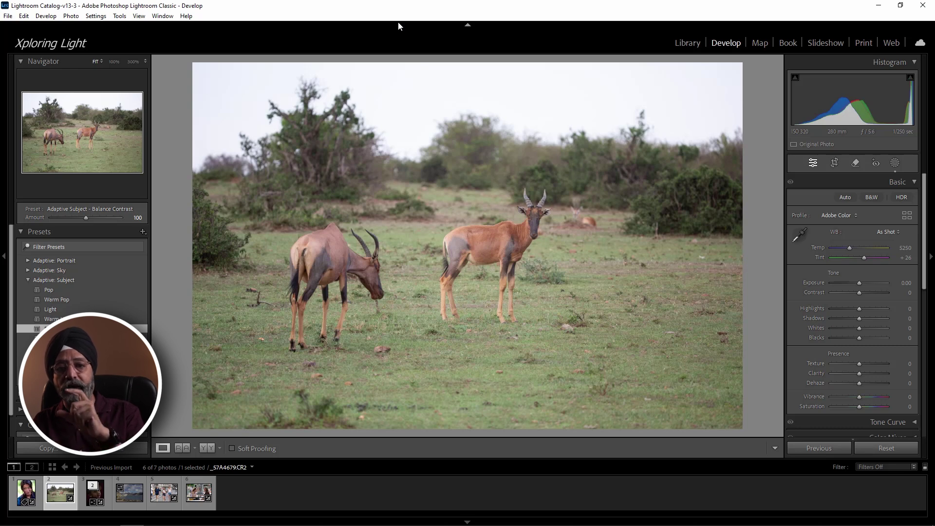
# Step: Import the Peakdesign videos with Build Smart Previews on and Build Previews set to Standard
pyautogui.click(62, 215)
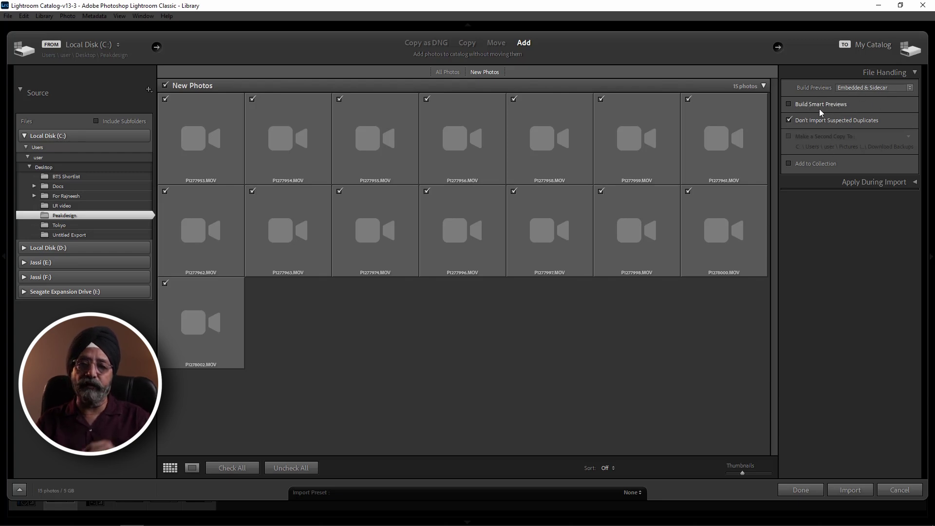
pyautogui.click(789, 104)
pyautogui.click(908, 88)
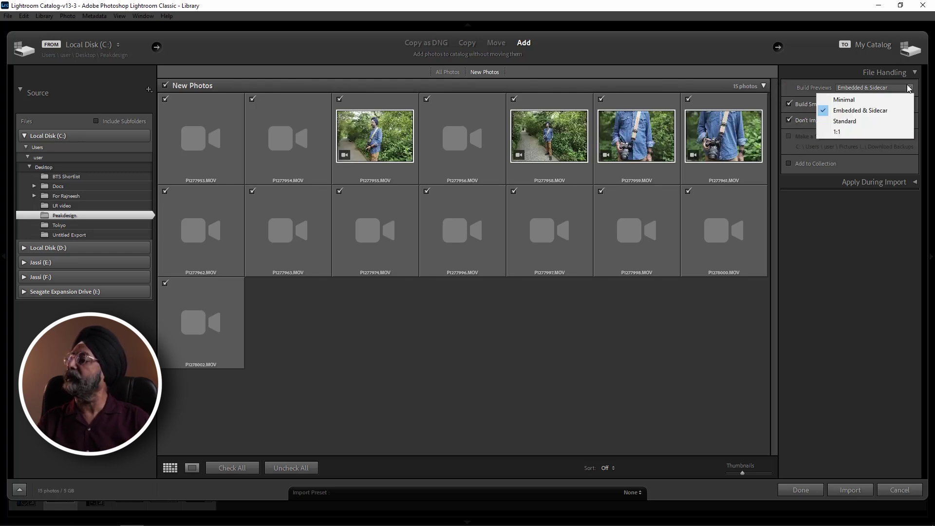
pyautogui.click(866, 121)
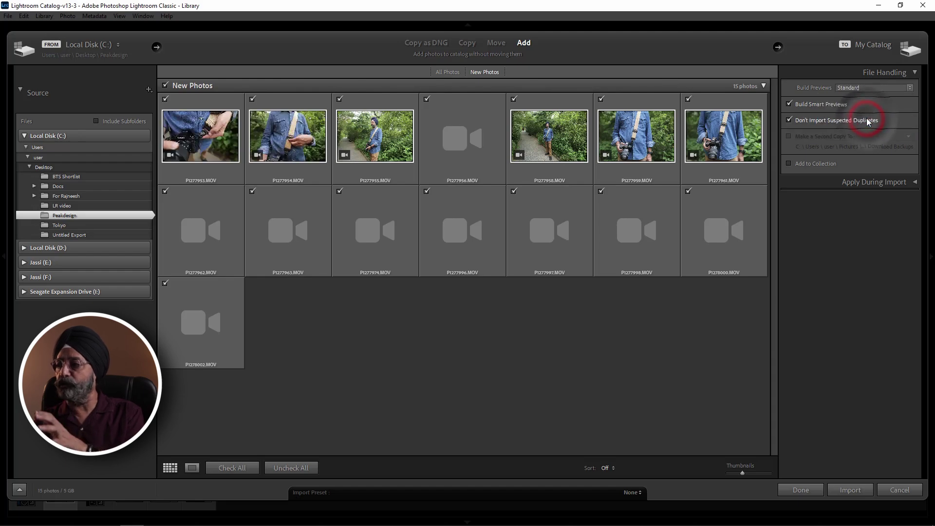